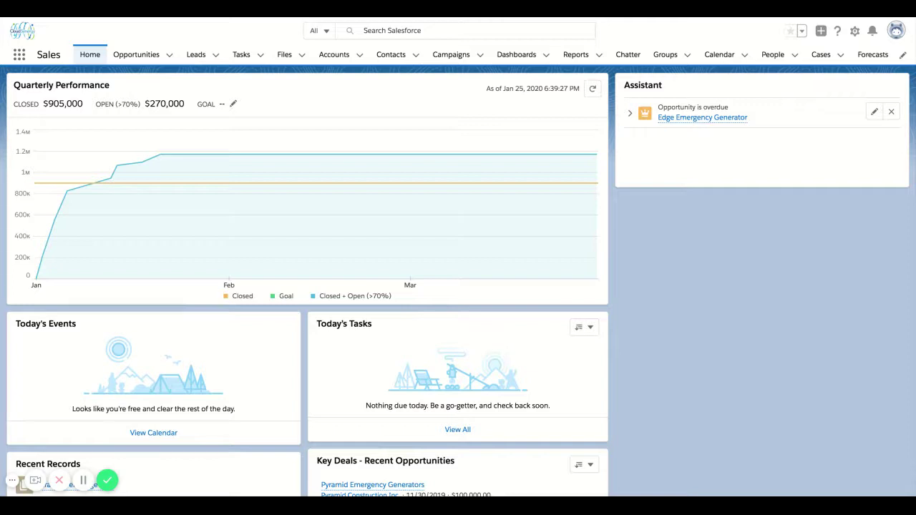
- Search all Salesforce records for "Edge"
{"action": "left_click", "coordinate": [430, 31]}
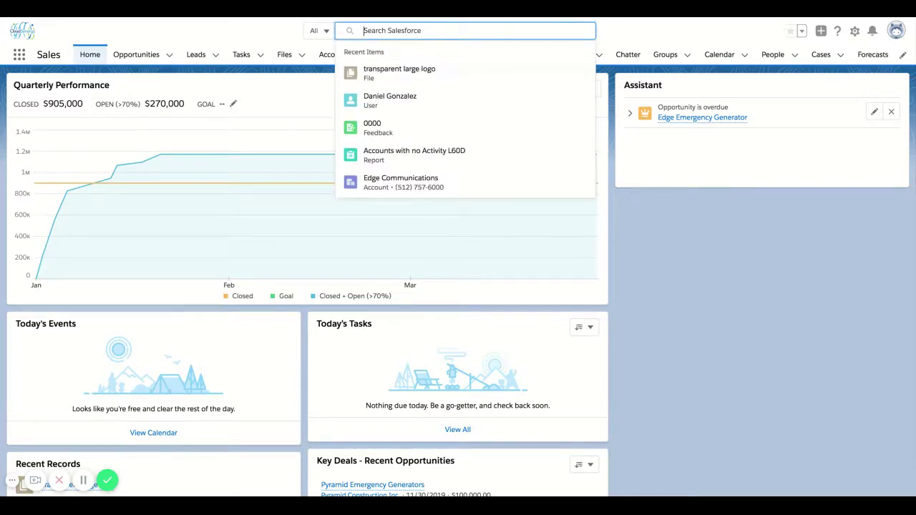
{"action": "type", "text": "Edge"}
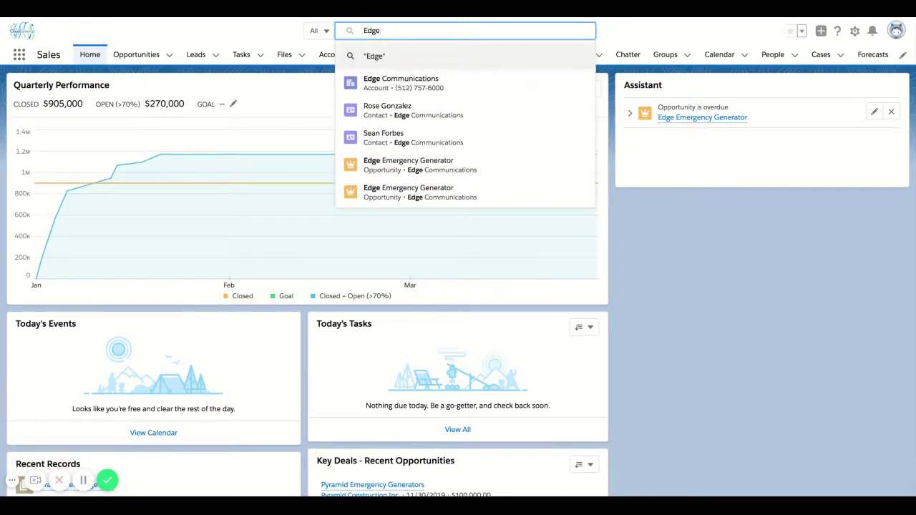
{"action": "key", "text": "Return"}
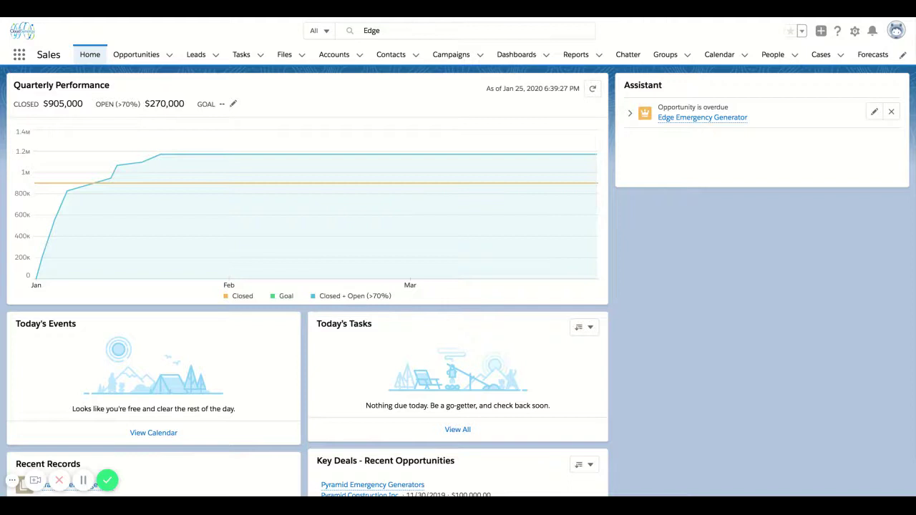
{"action": "left_click", "coordinate": [319, 30]}
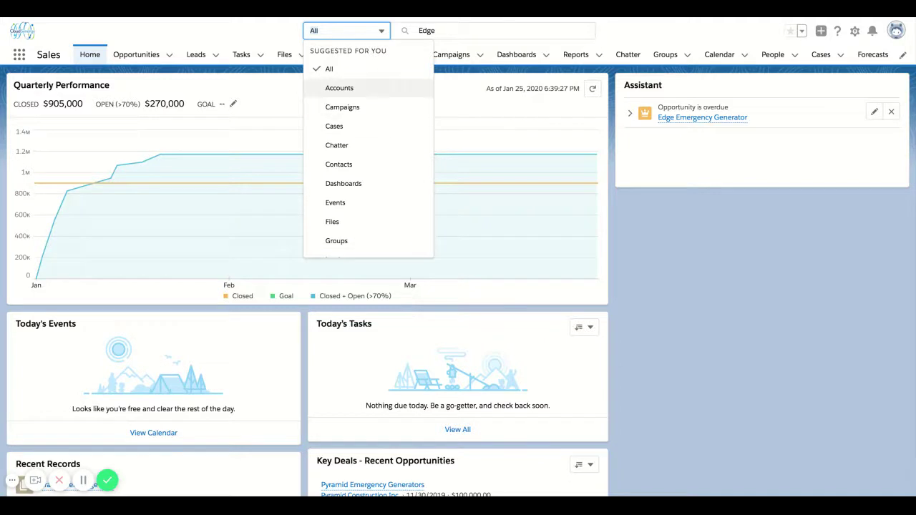
{"action": "left_click", "coordinate": [458, 31]}
{"action": "key", "text": "Return"}
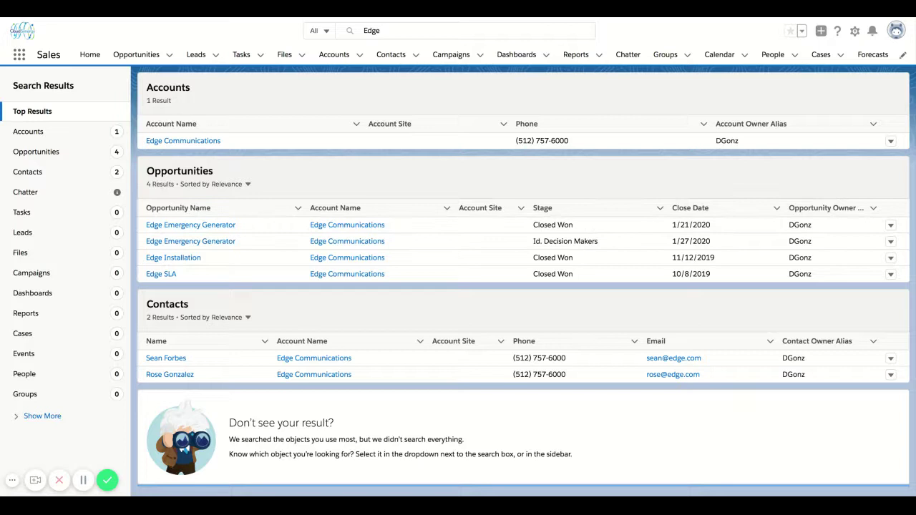
- Examine where the term Edge matches in the results, checking the account name and the first contact's email, account name and name
{"action": "left_click", "coordinate": [159, 141]}
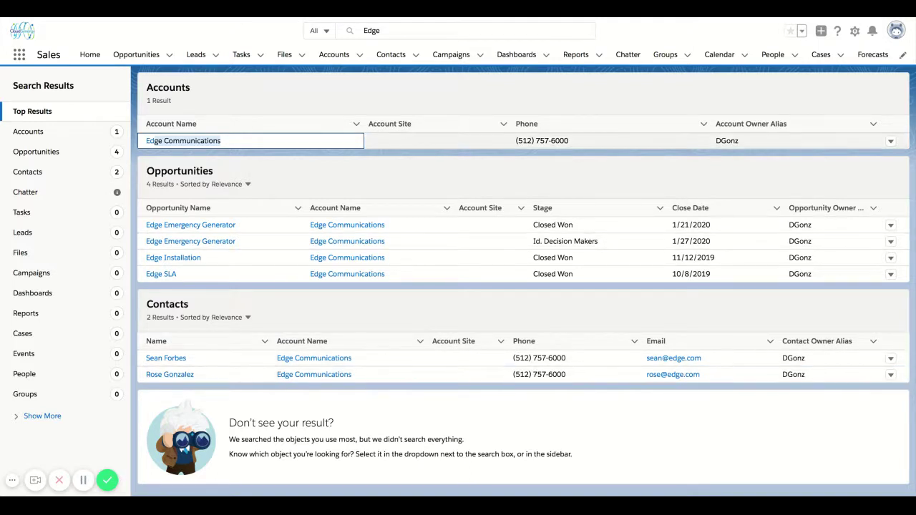
{"action": "double_click", "coordinate": [379, 31]}
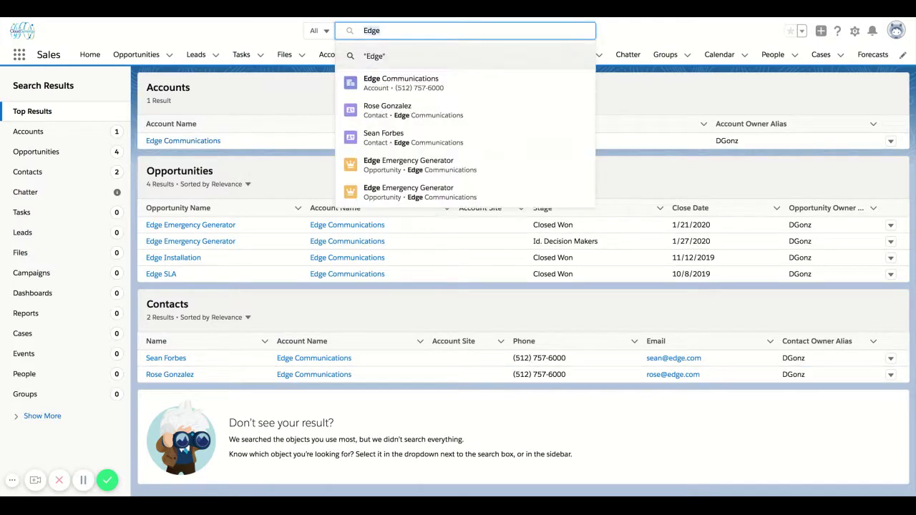
{"action": "left_click", "coordinate": [262, 98]}
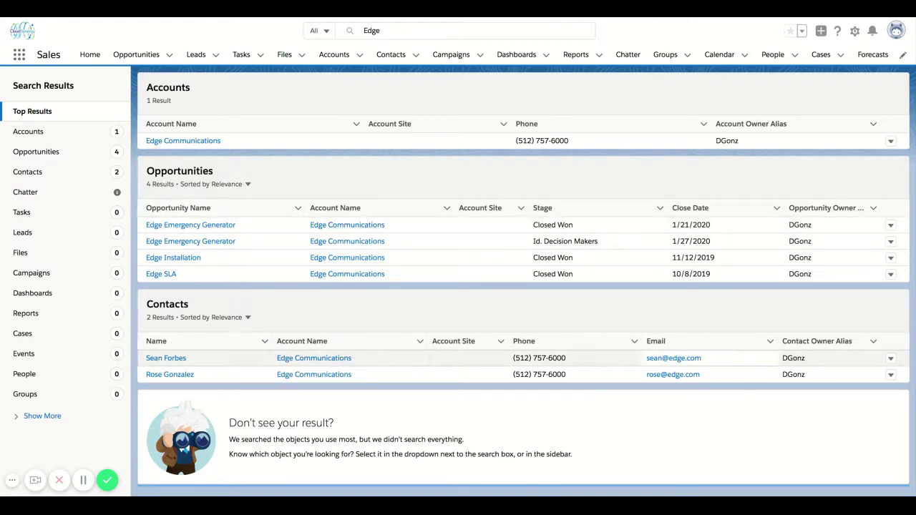
{"action": "left_click", "coordinate": [673, 358]}
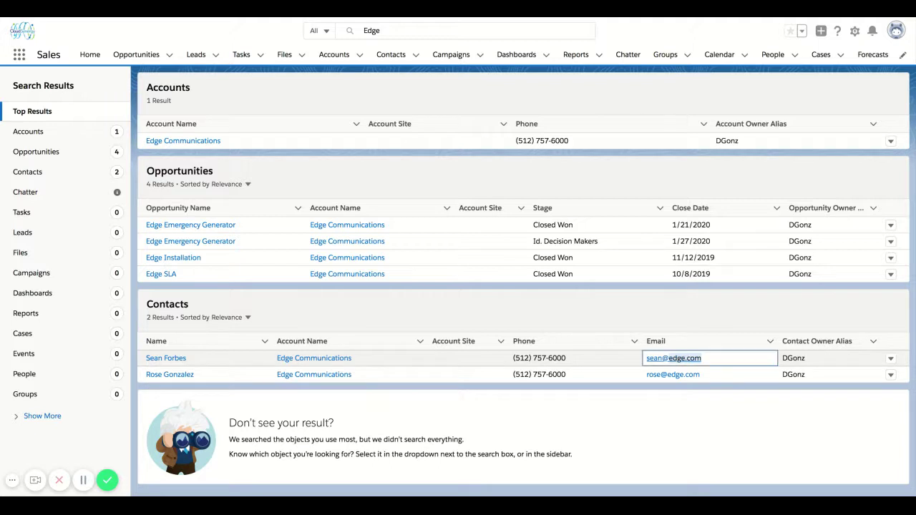
{"action": "left_click_drag", "start_coordinate": [353, 359], "coordinate": [276, 359]}
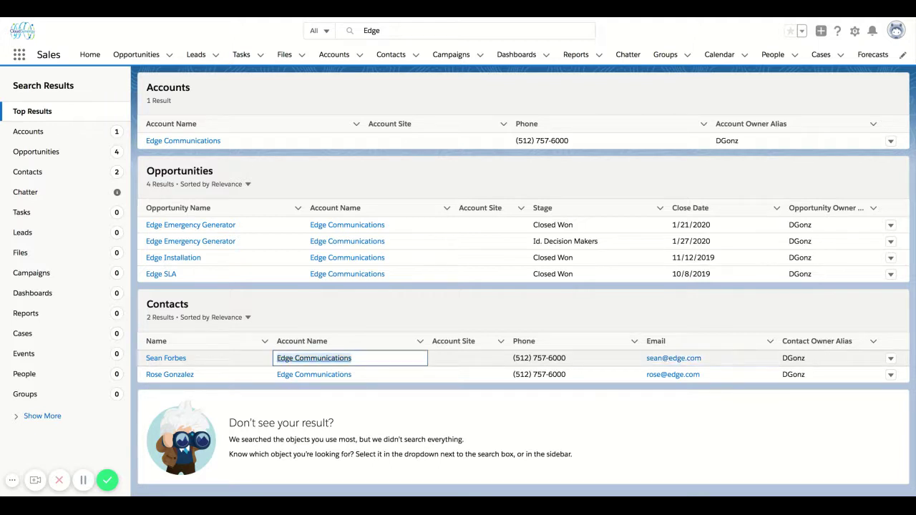
{"action": "left_click_drag", "start_coordinate": [188, 358], "coordinate": [145, 358]}
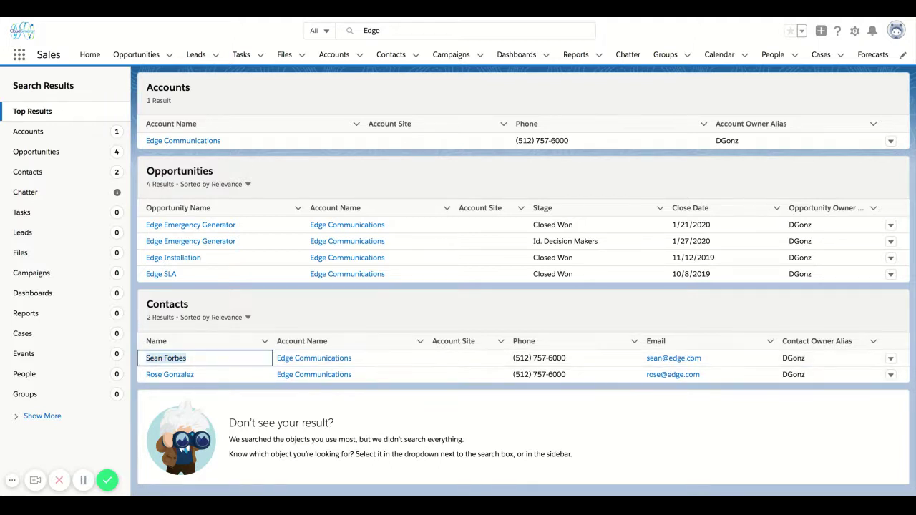
- Restrict the global search scope to Contacts and search for "Edge"
{"action": "left_click_drag", "start_coordinate": [431, 31], "coordinate": [362, 30]}
{"action": "key", "text": "BackSpace"}
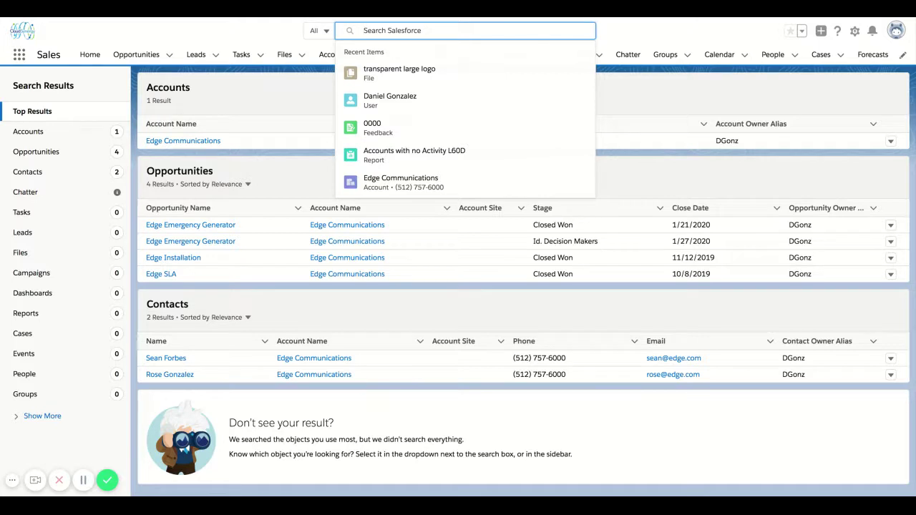
{"action": "left_click", "coordinate": [319, 30]}
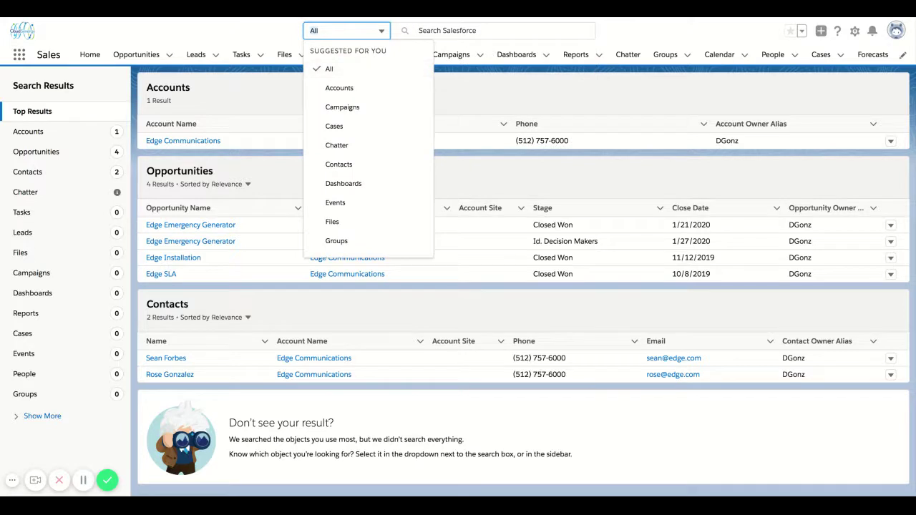
{"action": "scroll", "coordinate": [369, 143], "scroll_direction": "down", "scroll_amount": 5}
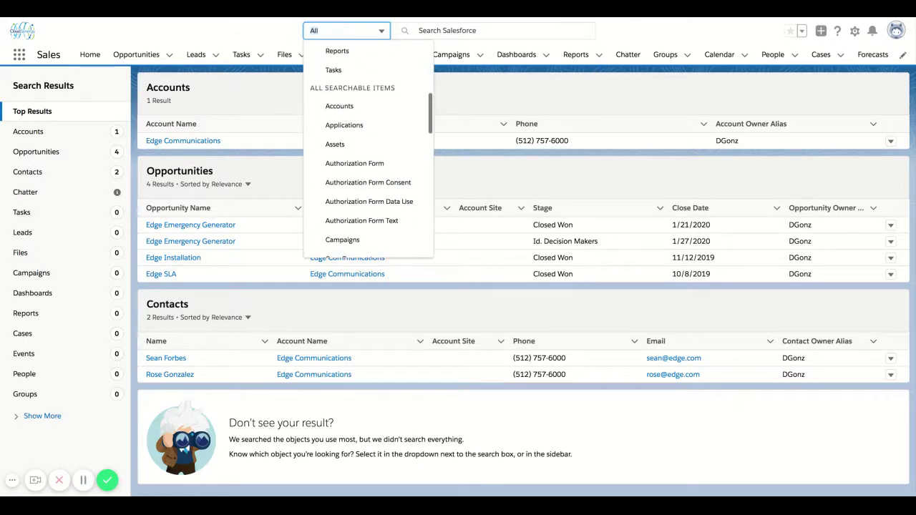
{"action": "scroll", "coordinate": [369, 143], "scroll_direction": "down", "scroll_amount": 3}
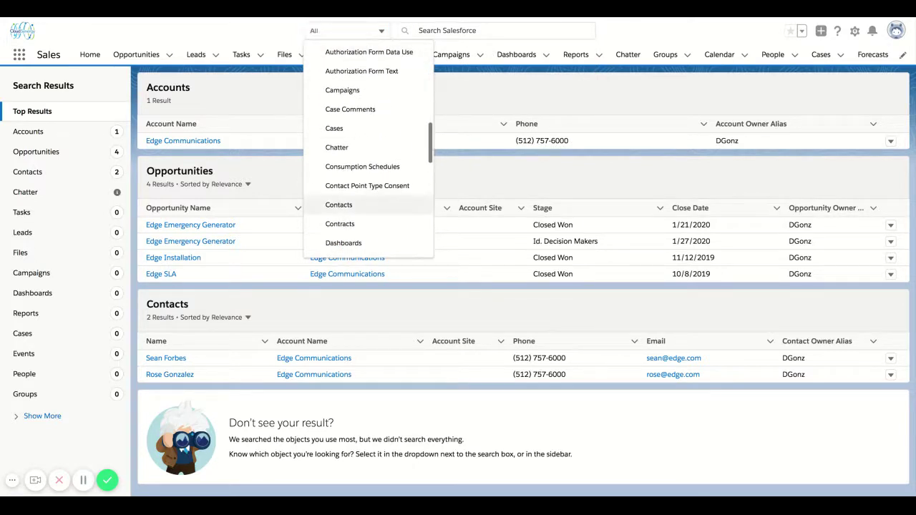
{"action": "left_click", "coordinate": [340, 206]}
{"action": "left_click", "coordinate": [415, 30]}
{"action": "type", "text": "Edge"}
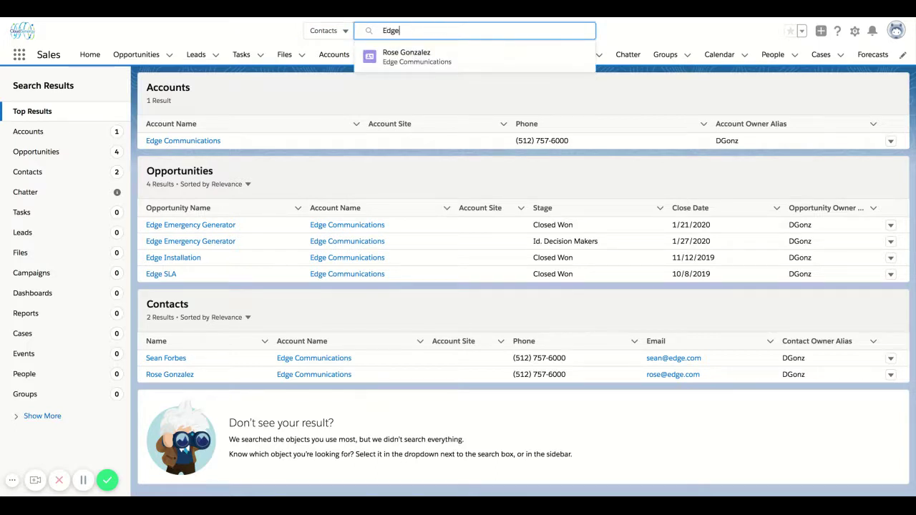
{"action": "key", "text": "Return"}
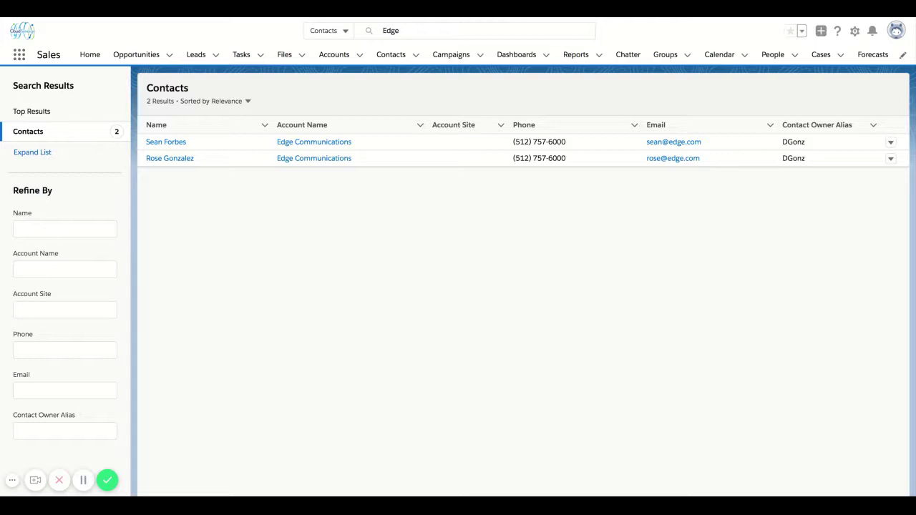
- Refine the contact results by Name using the first listed contact's first name
{"action": "left_click", "coordinate": [56, 229]}
{"action": "type", "text": "Sean"}
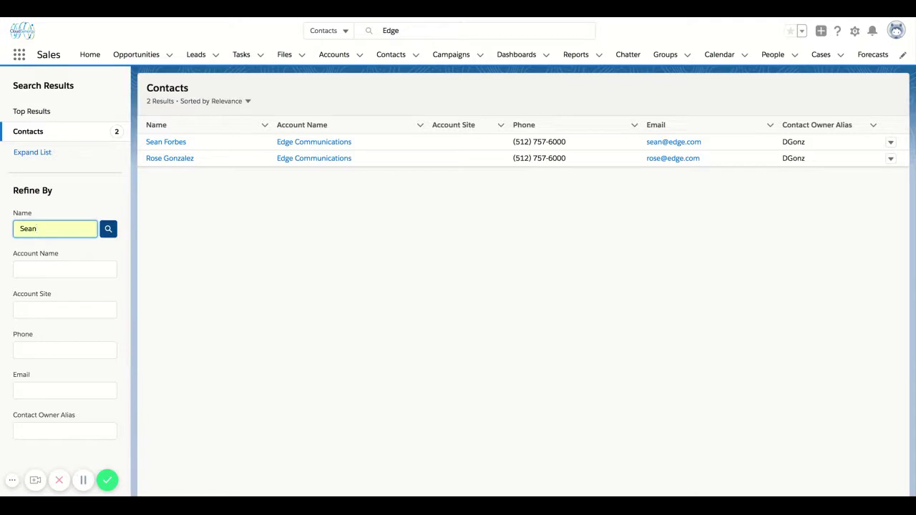
{"action": "key", "text": "Return"}
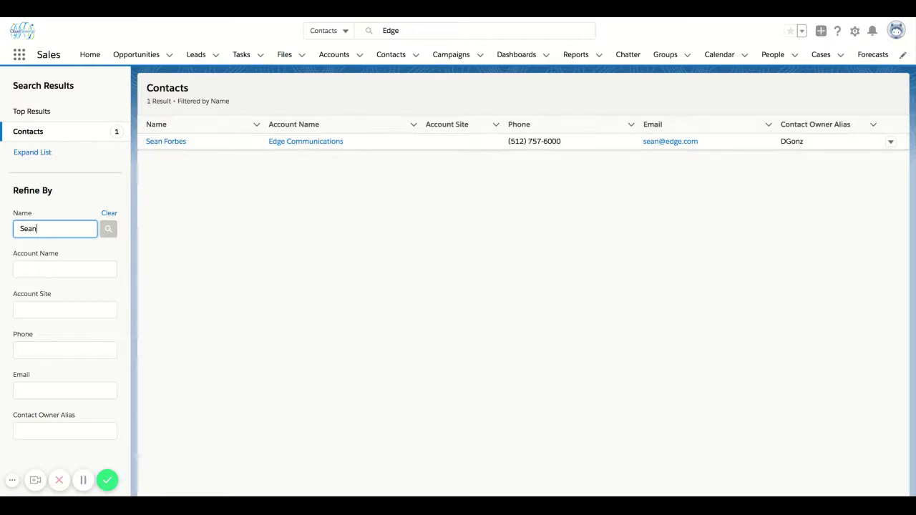
- Empty the Name refinement field and set the global search scope back to All
{"action": "key", "text": "ctrl+a"}
{"action": "key", "text": "BackSpace"}
{"action": "left_click", "coordinate": [329, 30]}
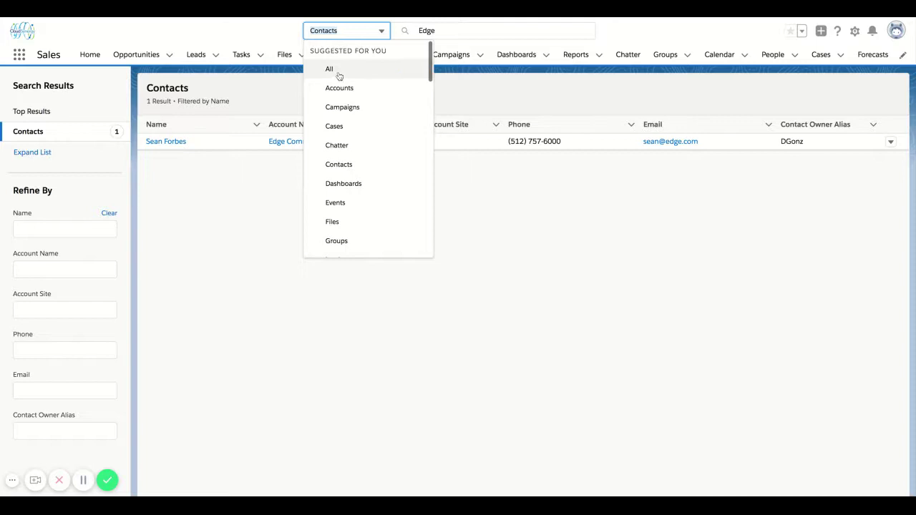
{"action": "left_click", "coordinate": [330, 71]}
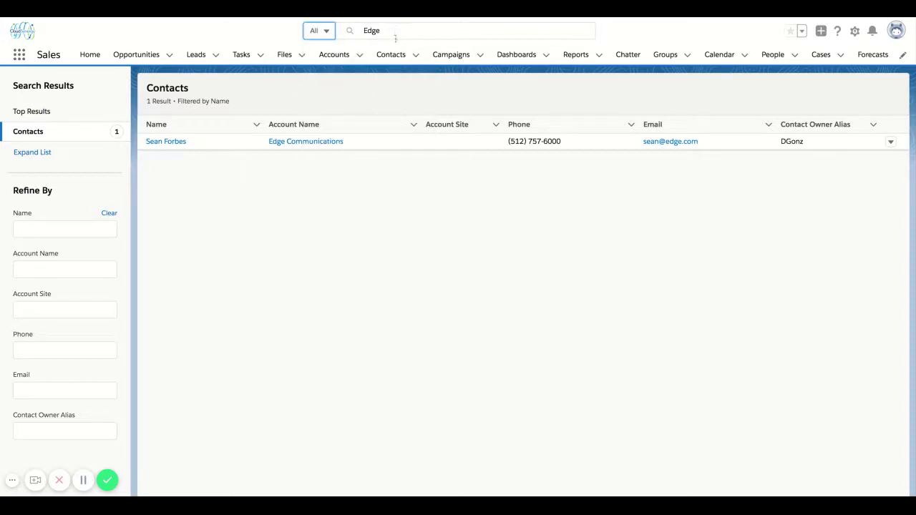
{"action": "left_click", "coordinate": [316, 28]}
{"action": "scroll", "coordinate": [331, 136], "scroll_direction": "down", "scroll_amount": 2}
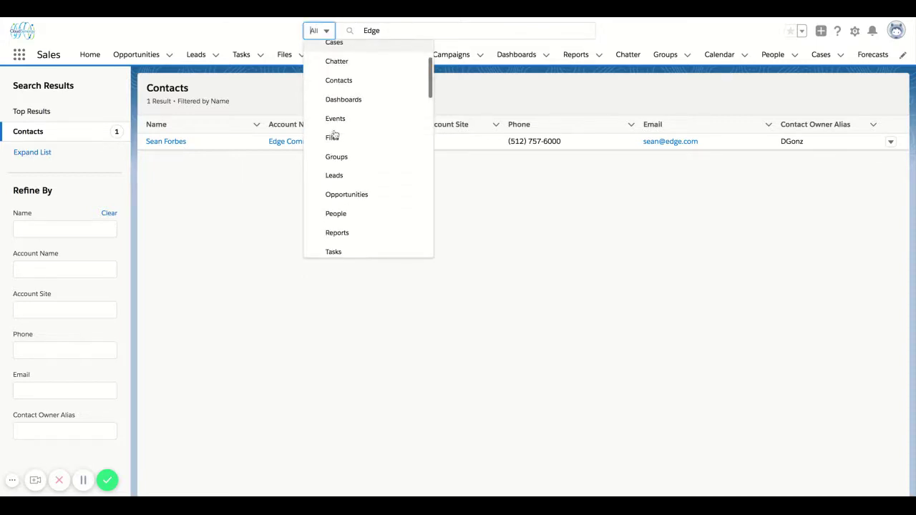
{"action": "scroll", "coordinate": [344, 206], "scroll_direction": "down", "scroll_amount": 3}
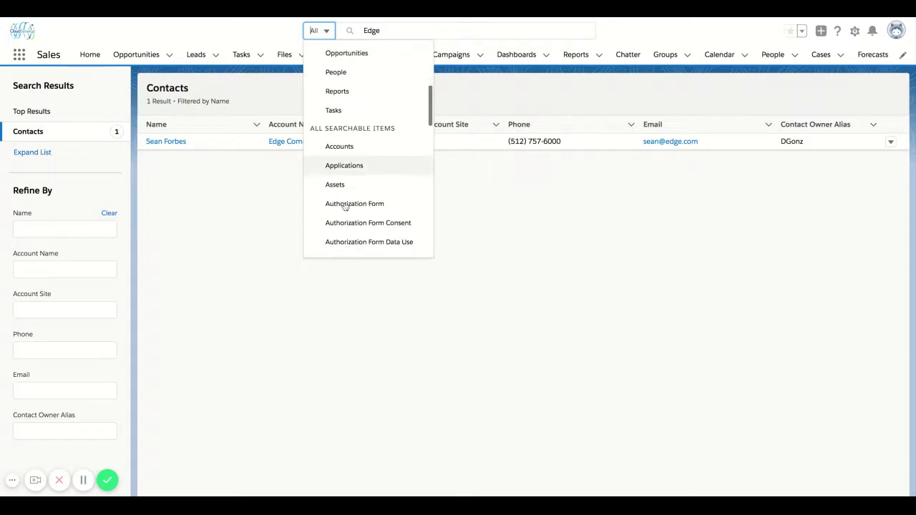
{"action": "left_click", "coordinate": [190, 257]}
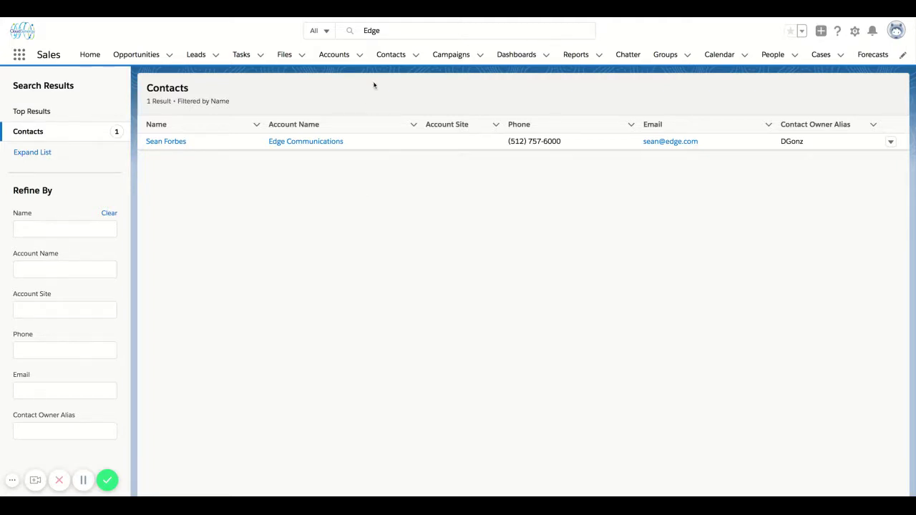
- Select the existing term "Edge" in the global search box
{"action": "left_click", "coordinate": [377, 31]}
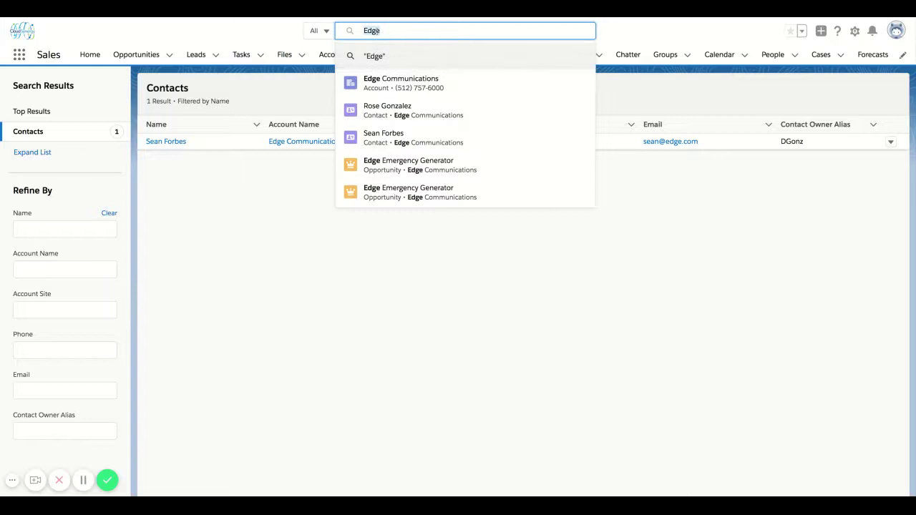